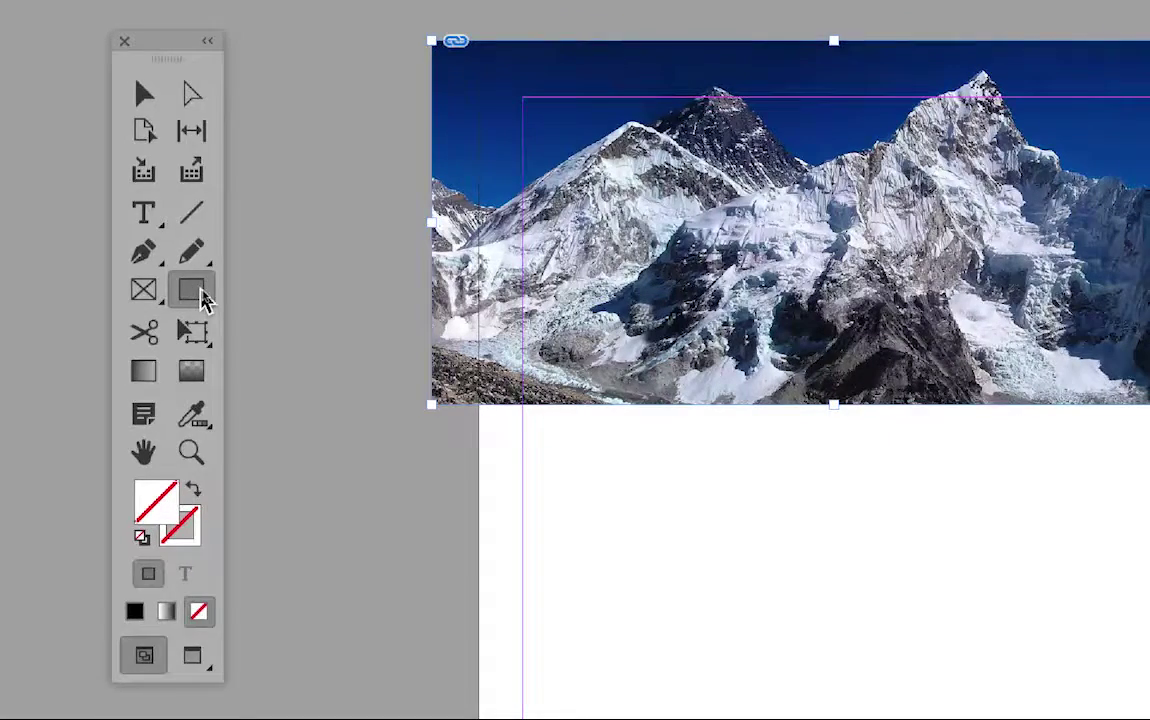
Draw a 96.5 × 150 mm rectangle frame under the mountain photo and make Fill active.
{"action": "left_click", "coordinate": [192, 291]}
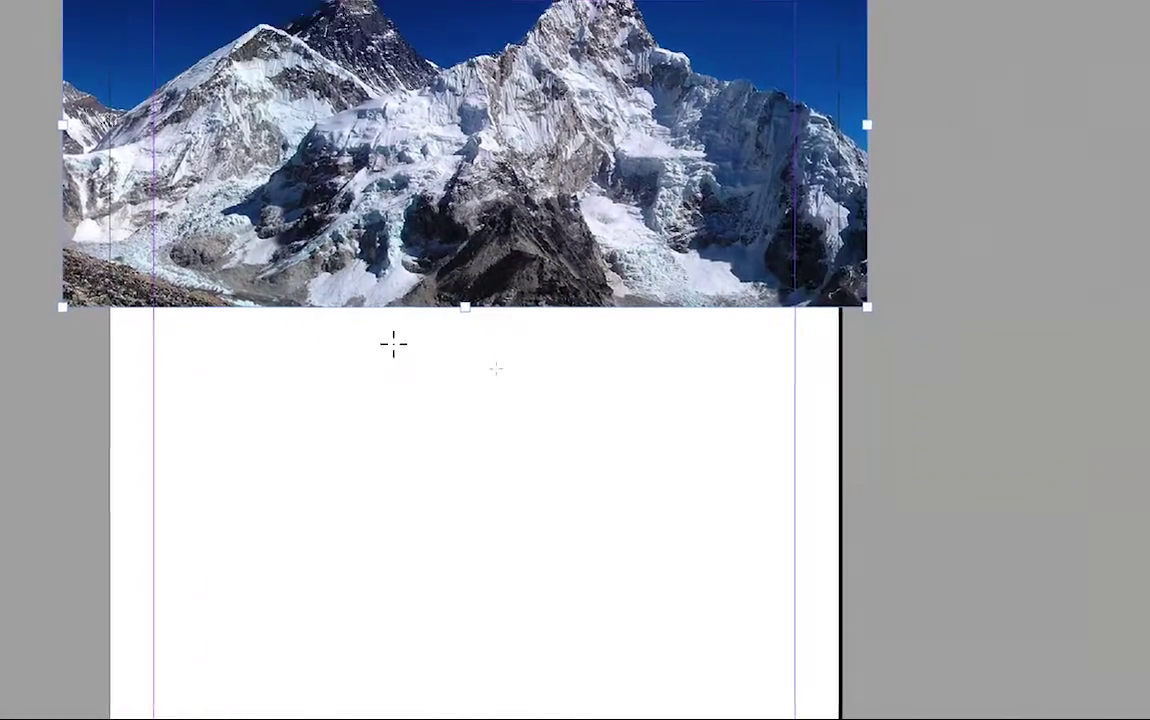
{"action": "left_click_drag", "start_coordinate": [393, 345], "coordinate": [516, 518]}
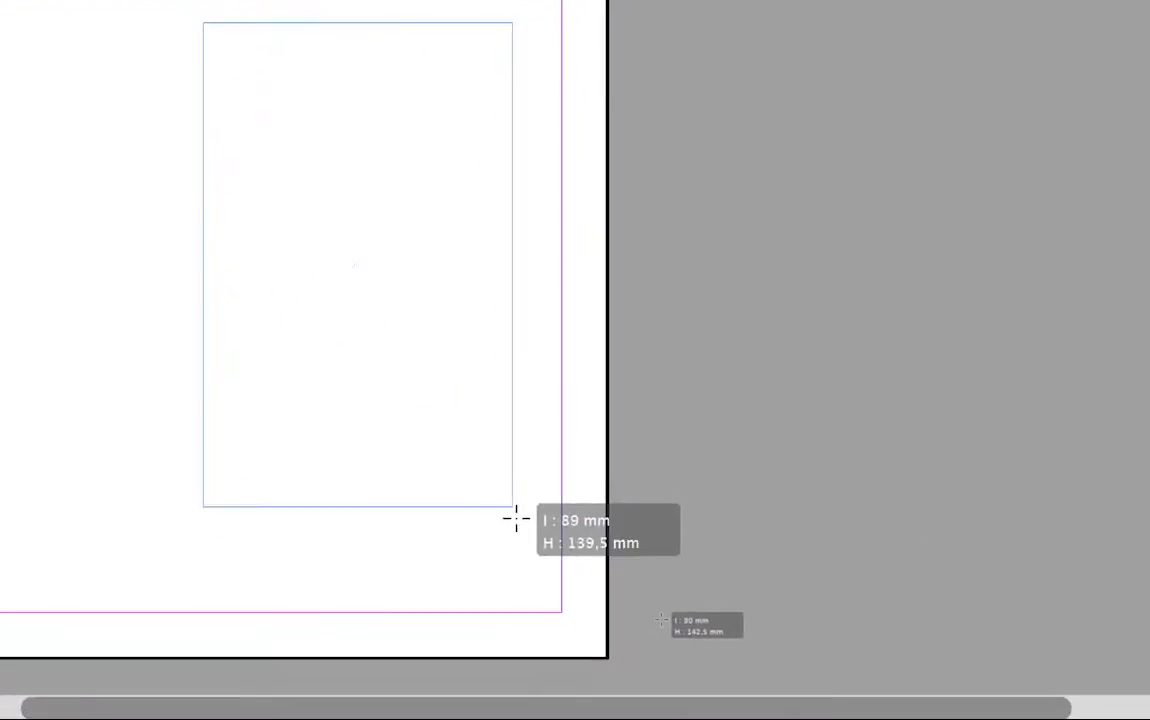
{"action": "left_click_drag", "start_coordinate": [516, 518], "coordinate": [526, 545]}
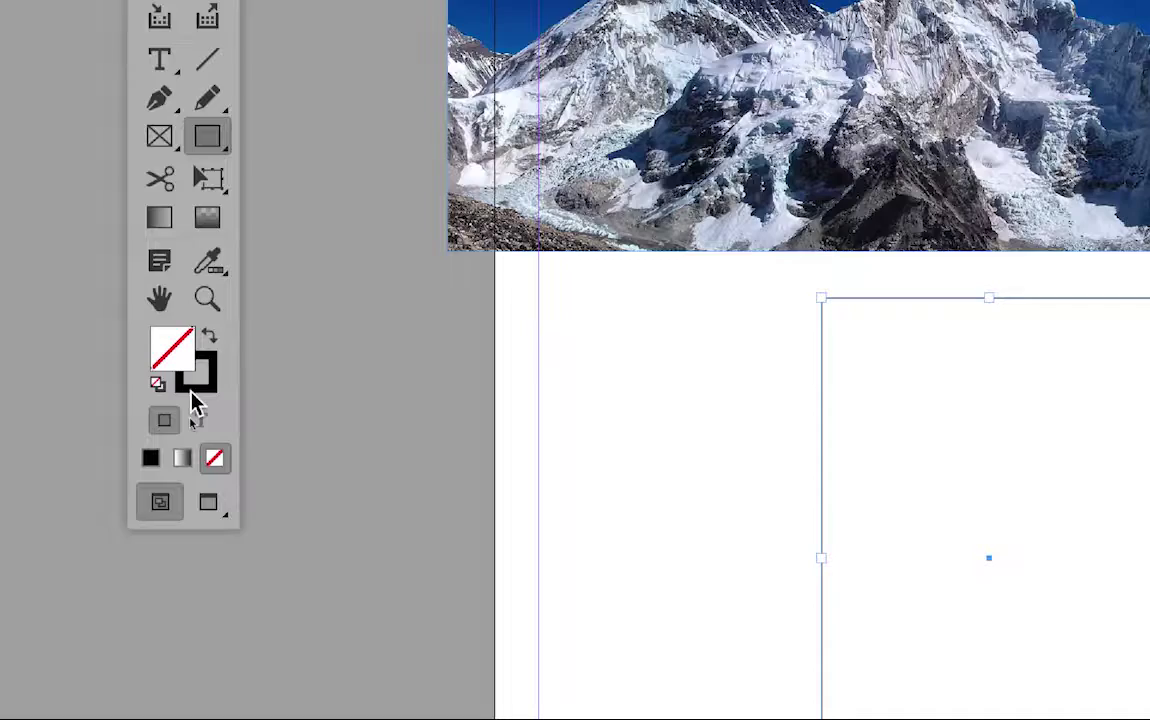
{"action": "left_click", "coordinate": [191, 392]}
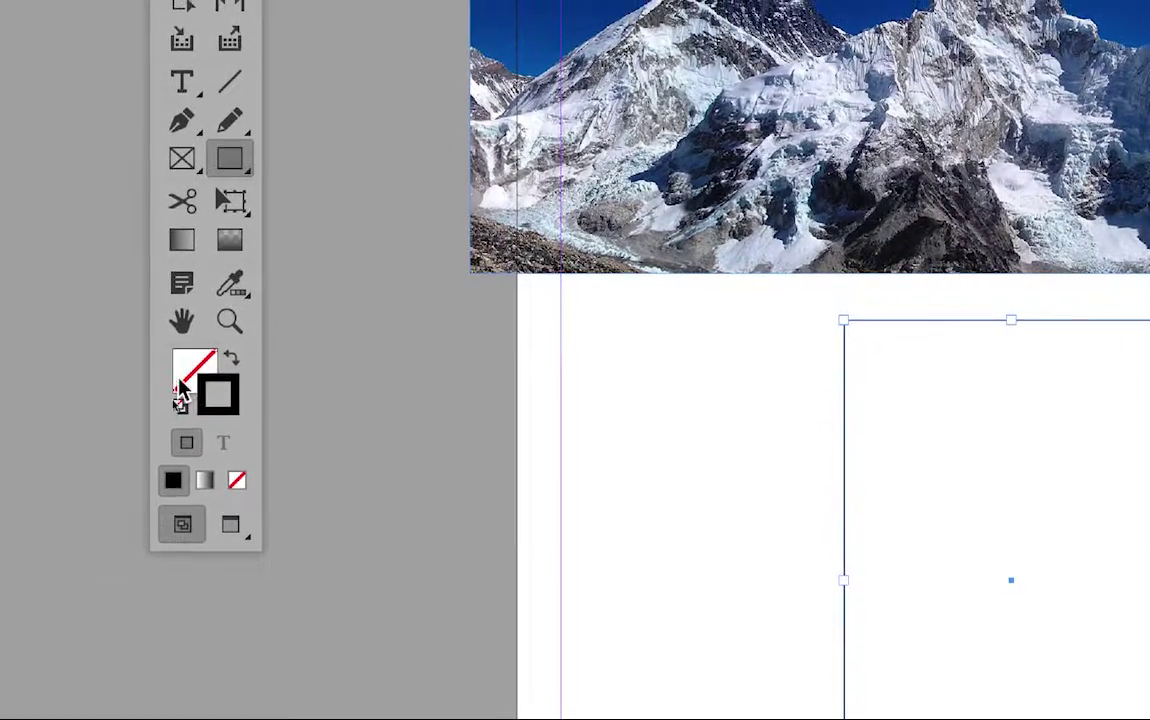
{"action": "left_click", "coordinate": [181, 386]}
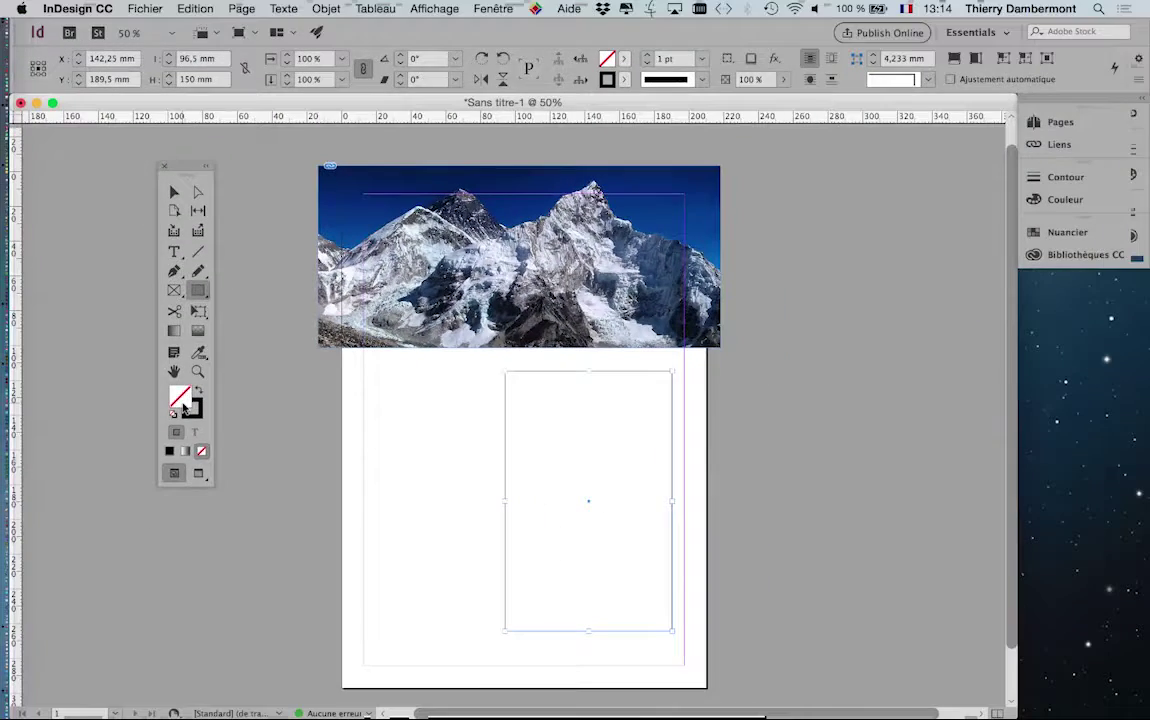
{"action": "left_click_drag", "start_coordinate": [438, 436], "coordinate": [298, 413]}
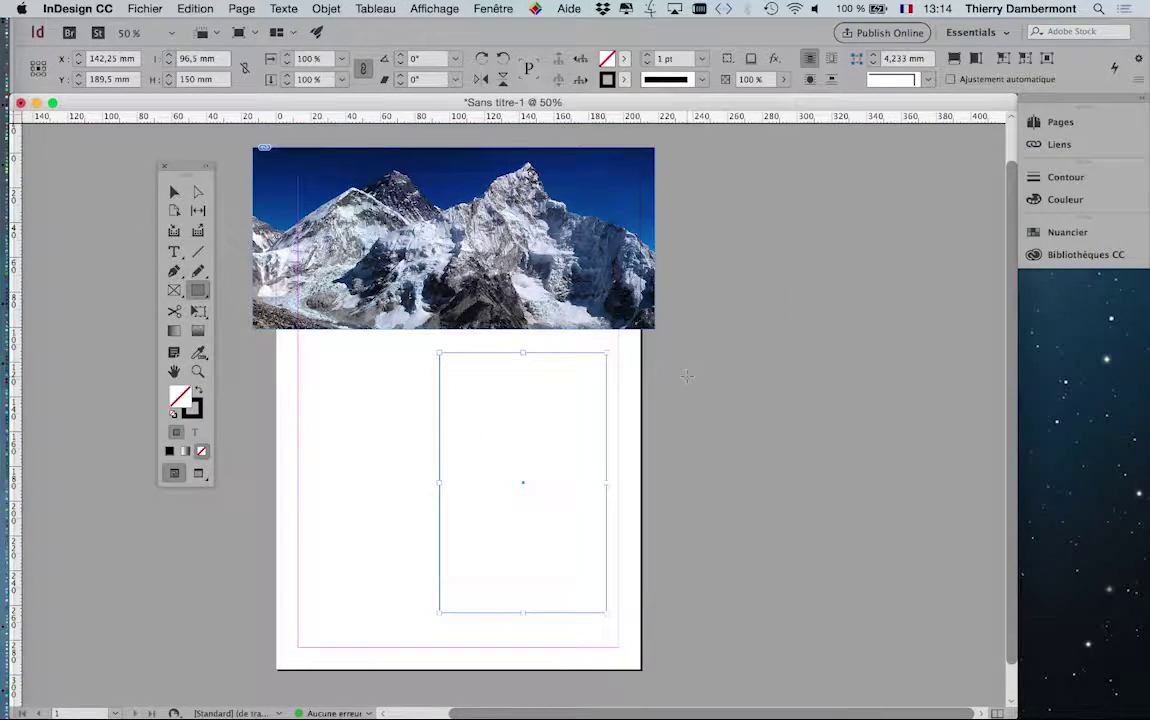
Float the Nuancier panel from Fenêtre > Couleur beside the page and collapse Bibliothèques CC.
{"action": "left_click", "coordinate": [499, 8]}
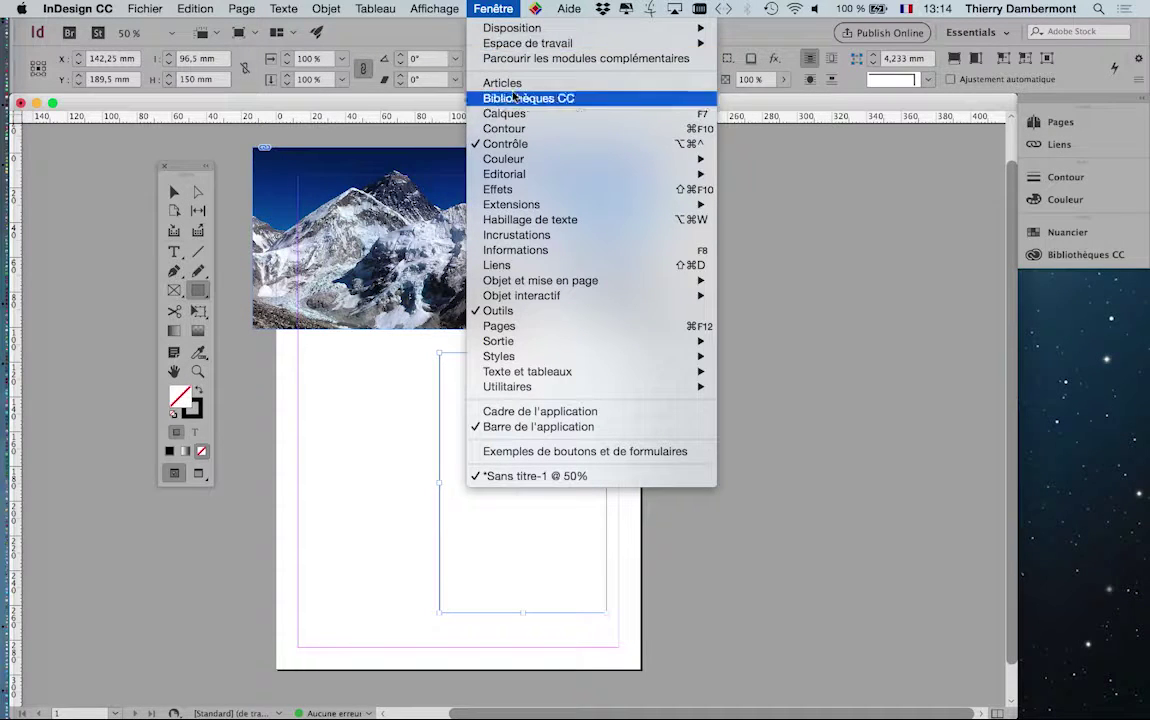
{"action": "mouse_move", "coordinate": [300, 123]}
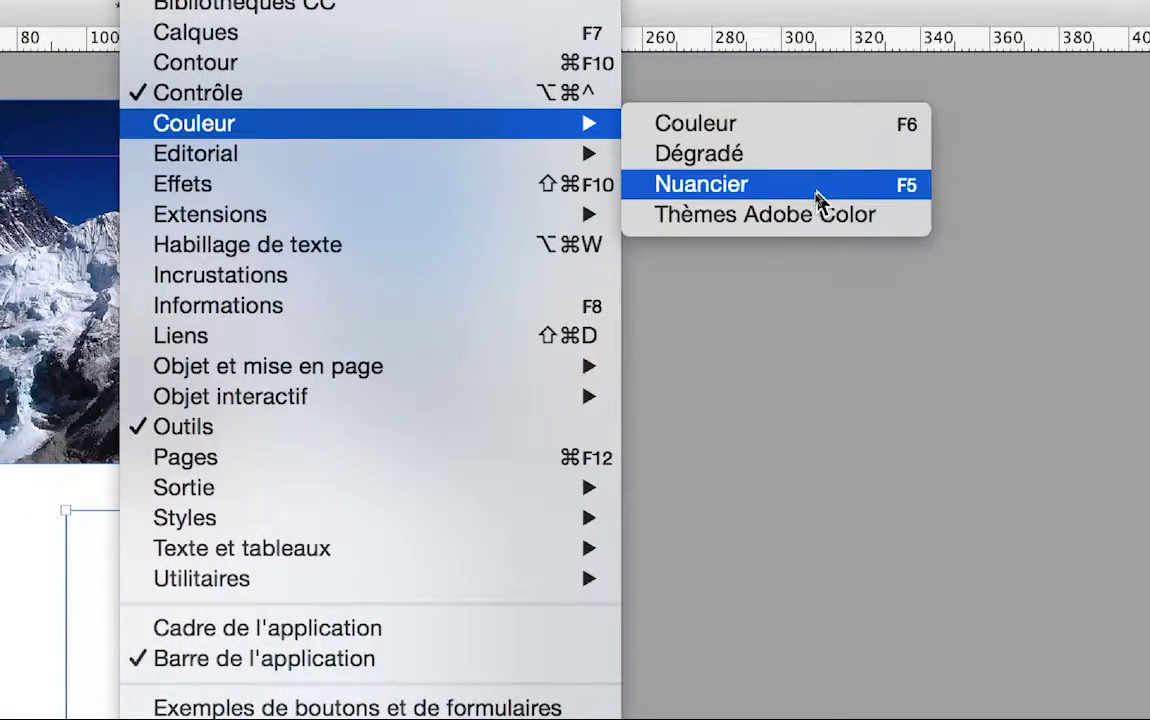
{"action": "left_click", "coordinate": [816, 190]}
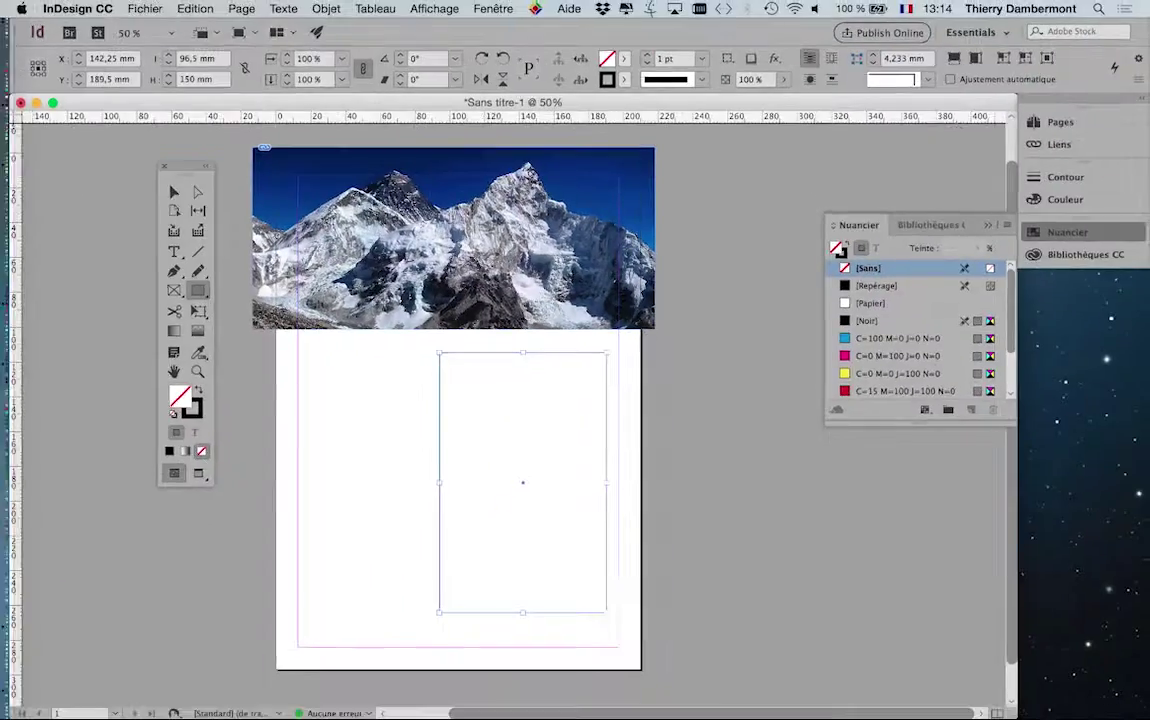
{"action": "left_click_drag", "start_coordinate": [859, 224], "coordinate": [709, 176]}
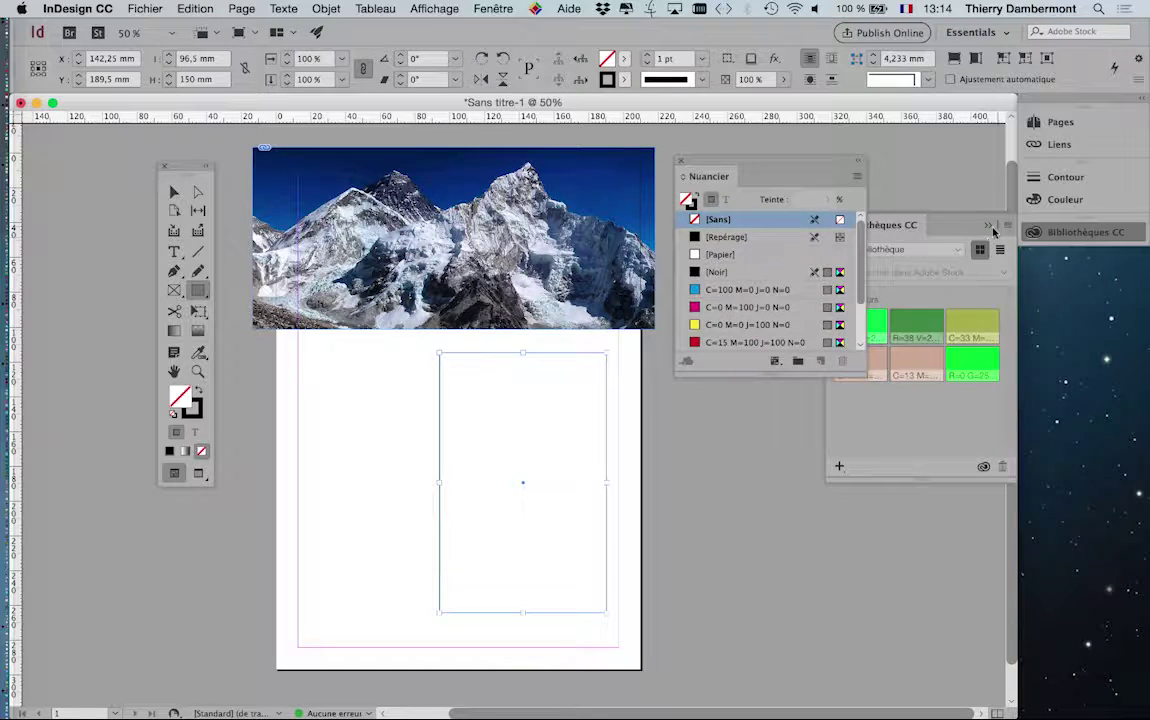
{"action": "left_click", "coordinate": [993, 231]}
{"action": "left_click_drag", "start_coordinate": [860, 372], "coordinate": [873, 520]}
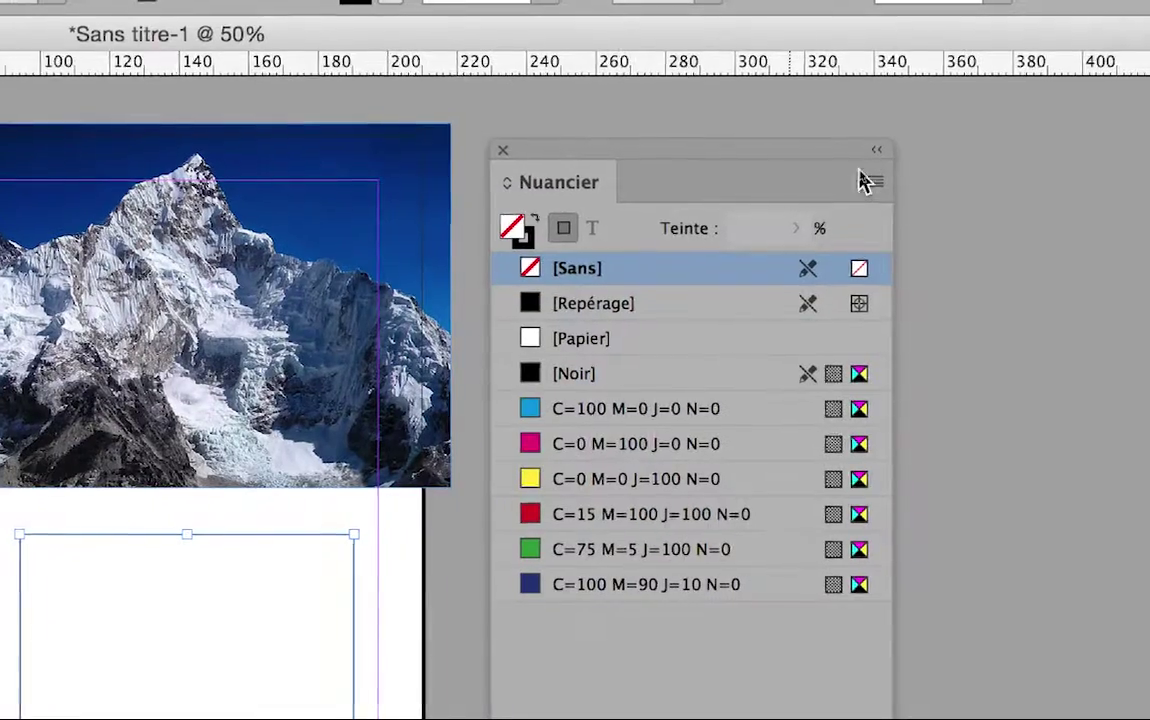
Add a Nouvelle couleur swatch in RVB mode, R=185 V=205 B=0, and close Bibliothèques CC.
{"action": "left_click", "coordinate": [868, 181]}
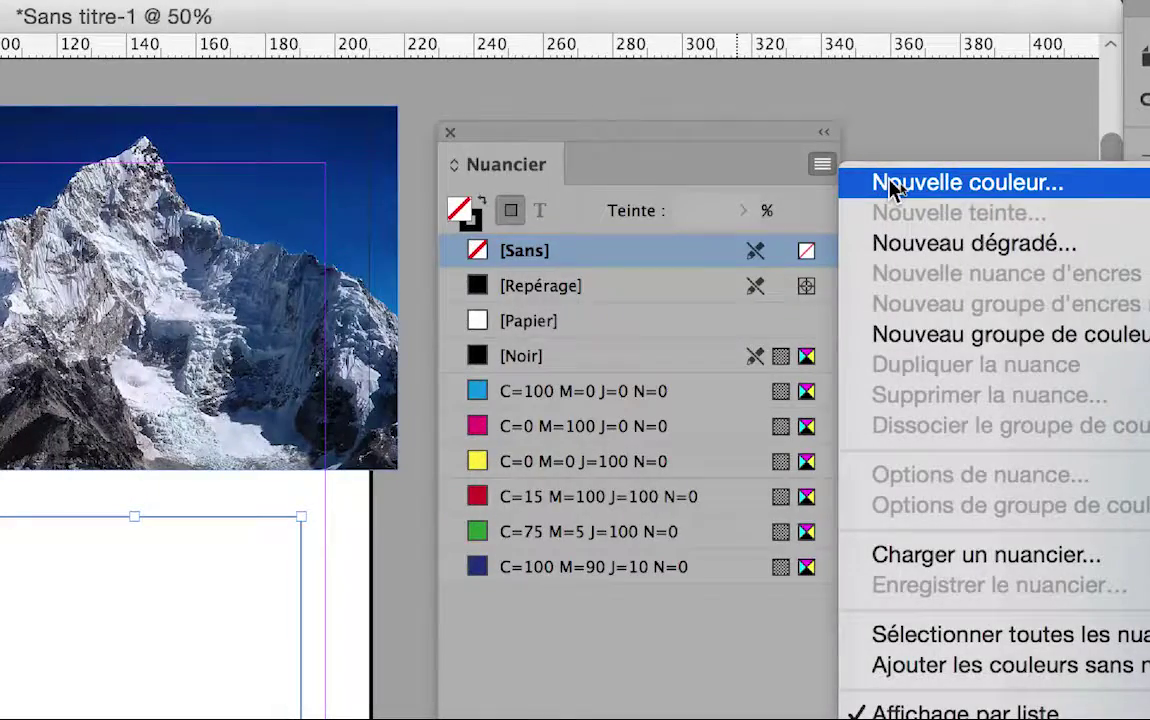
{"action": "left_click", "coordinate": [893, 184]}
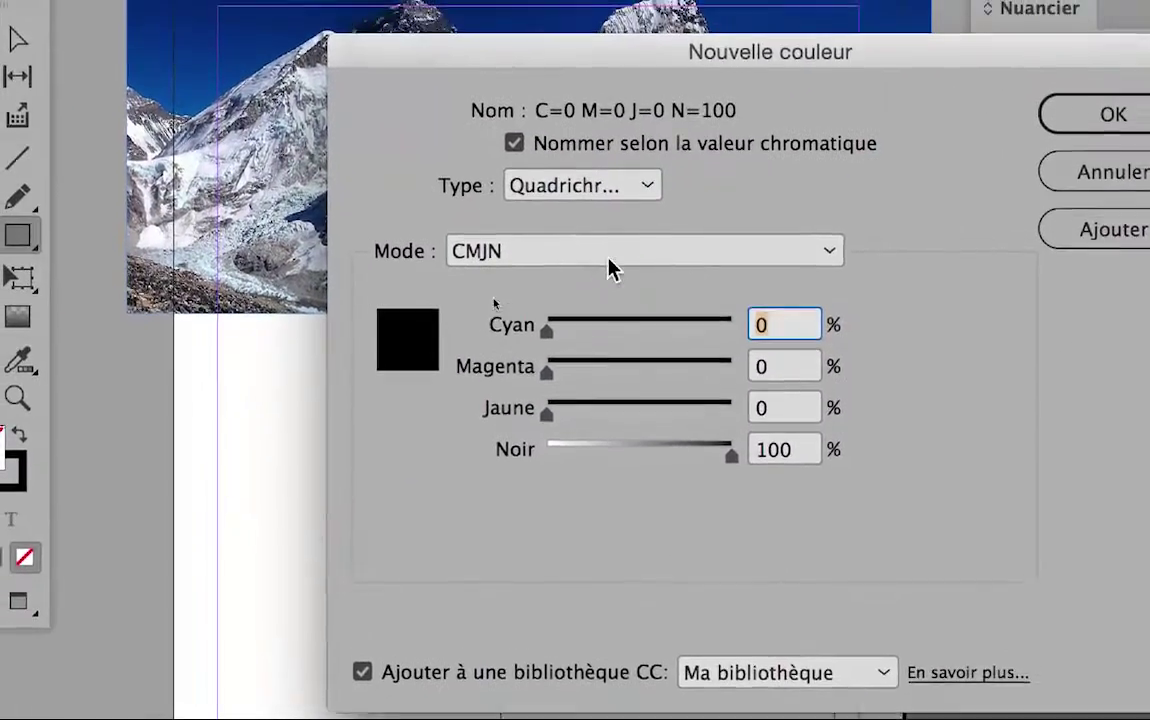
{"action": "left_click", "coordinate": [571, 212]}
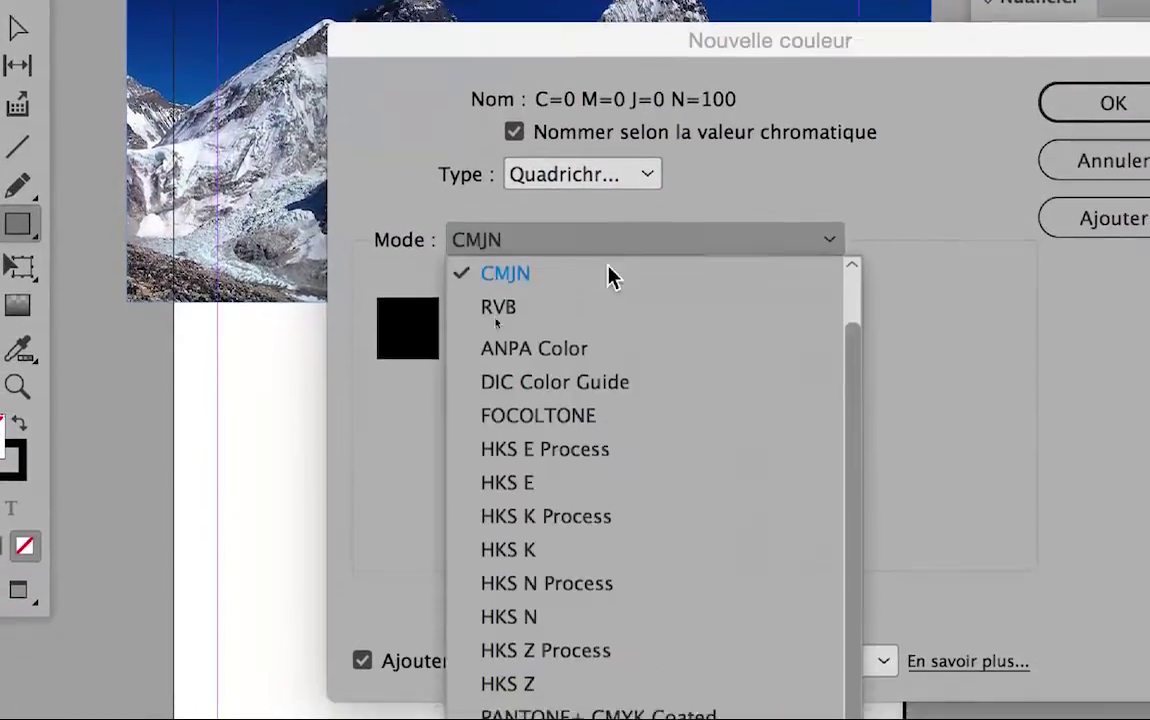
{"action": "left_click", "coordinate": [625, 280]}
{"action": "mouse_move", "coordinate": [622, 287]}
{"action": "left_mouse_down"}
{"action": "mouse_move", "coordinate": [648, 285]}
{"action": "mouse_move", "coordinate": [664, 310]}
{"action": "left_mouse_up"}
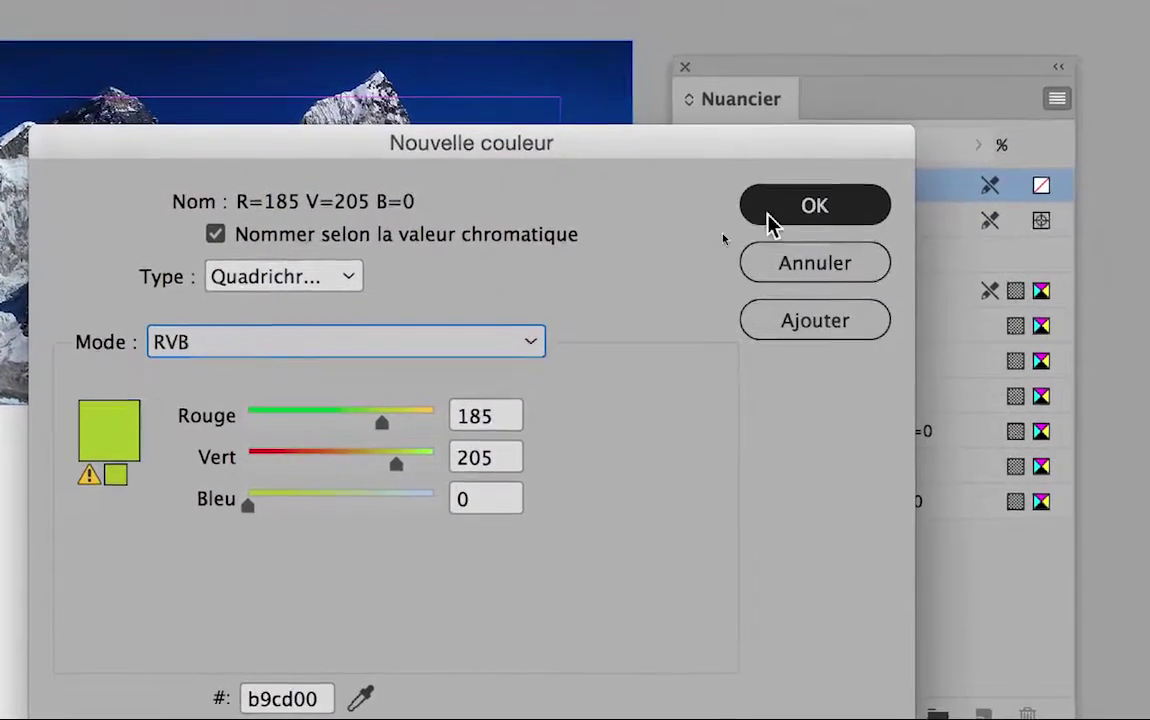
{"action": "left_click", "coordinate": [770, 215]}
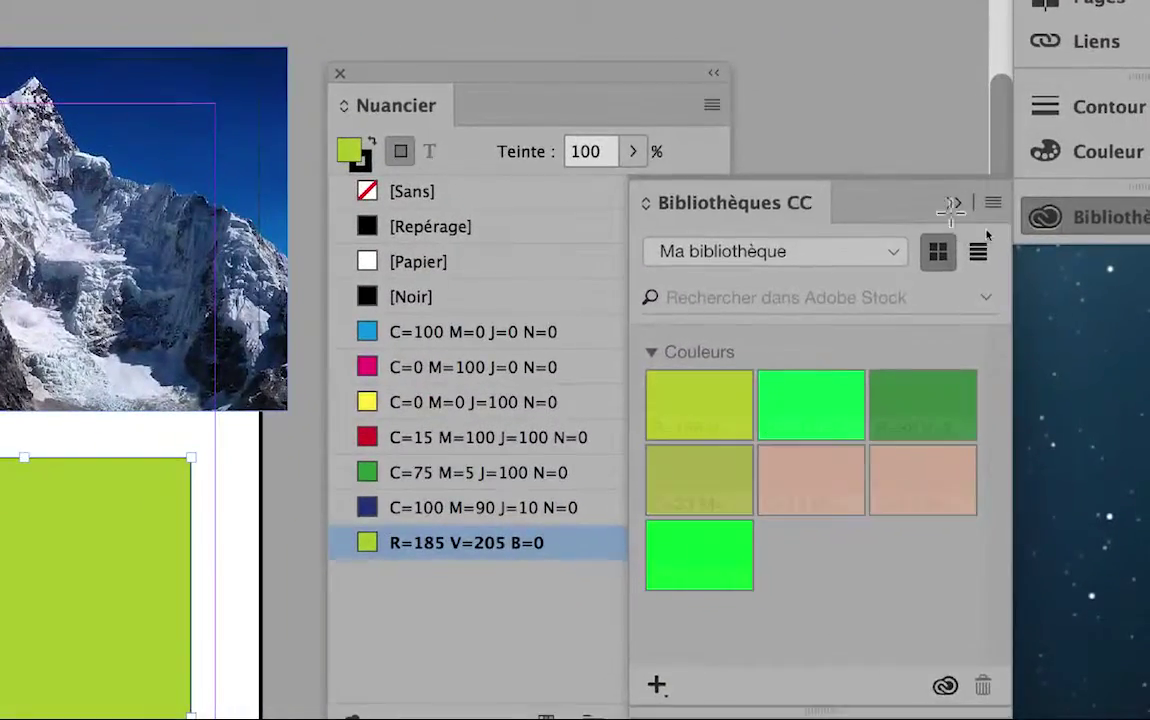
{"action": "left_click", "coordinate": [918, 237]}
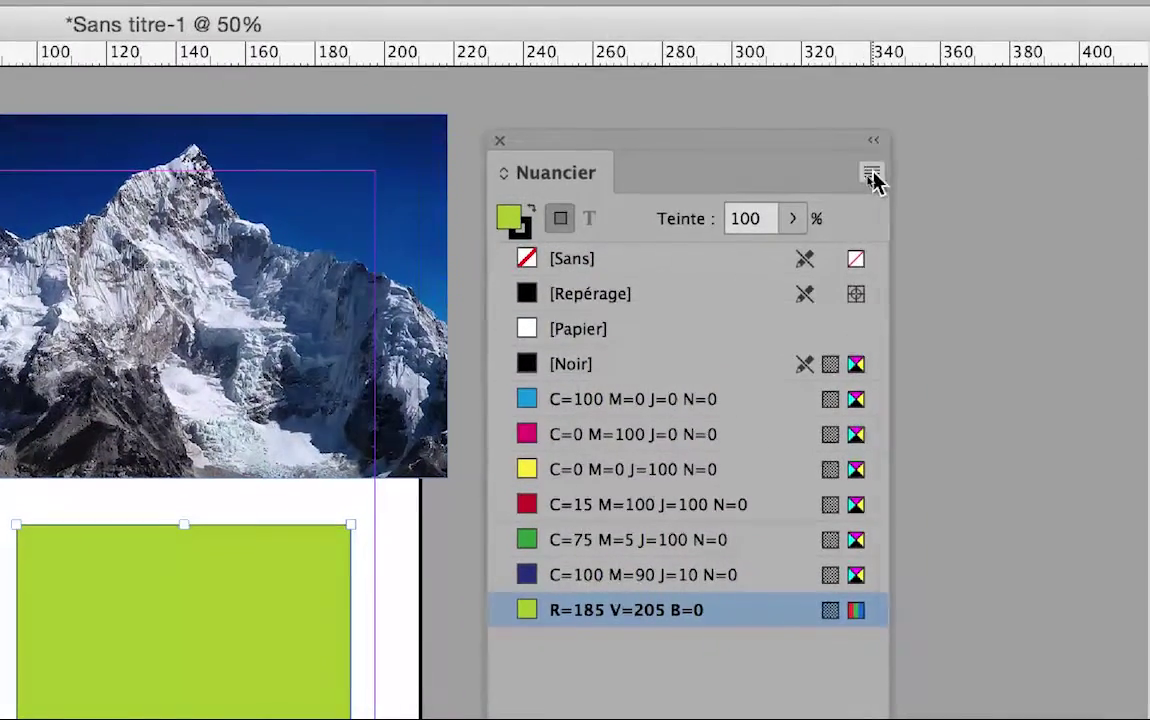
Start a new colour swatch and sample a grey with the eyedropper.
{"action": "left_click", "coordinate": [875, 140]}
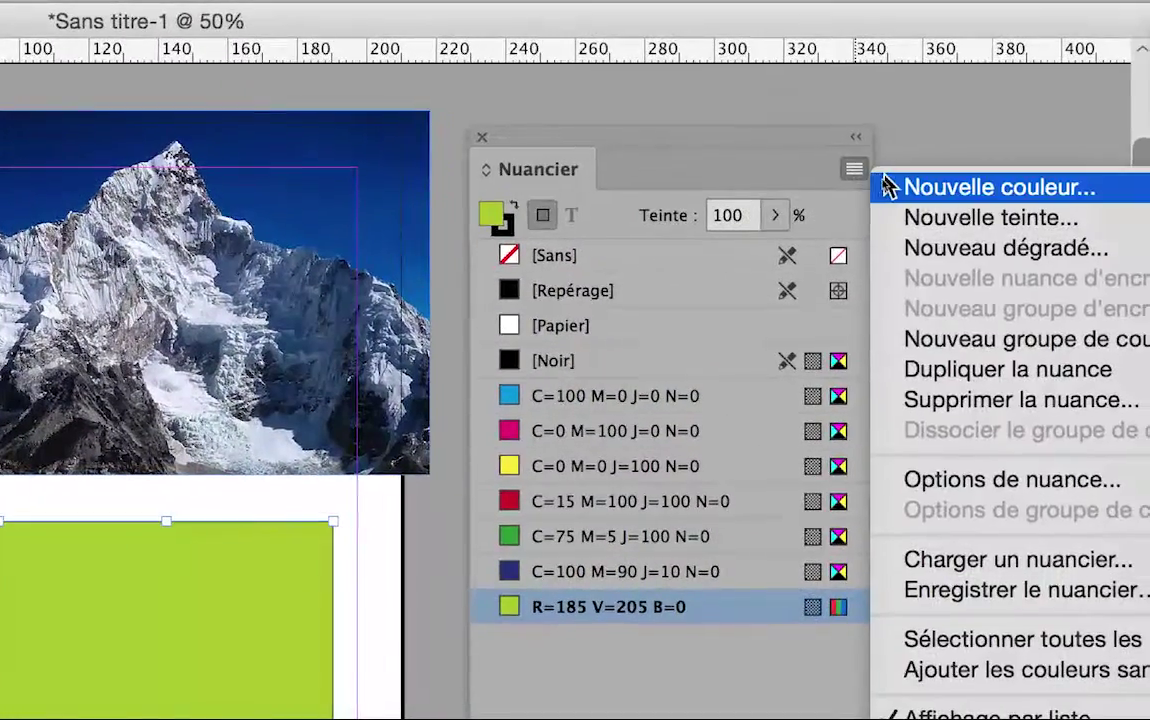
{"action": "left_click", "coordinate": [908, 156]}
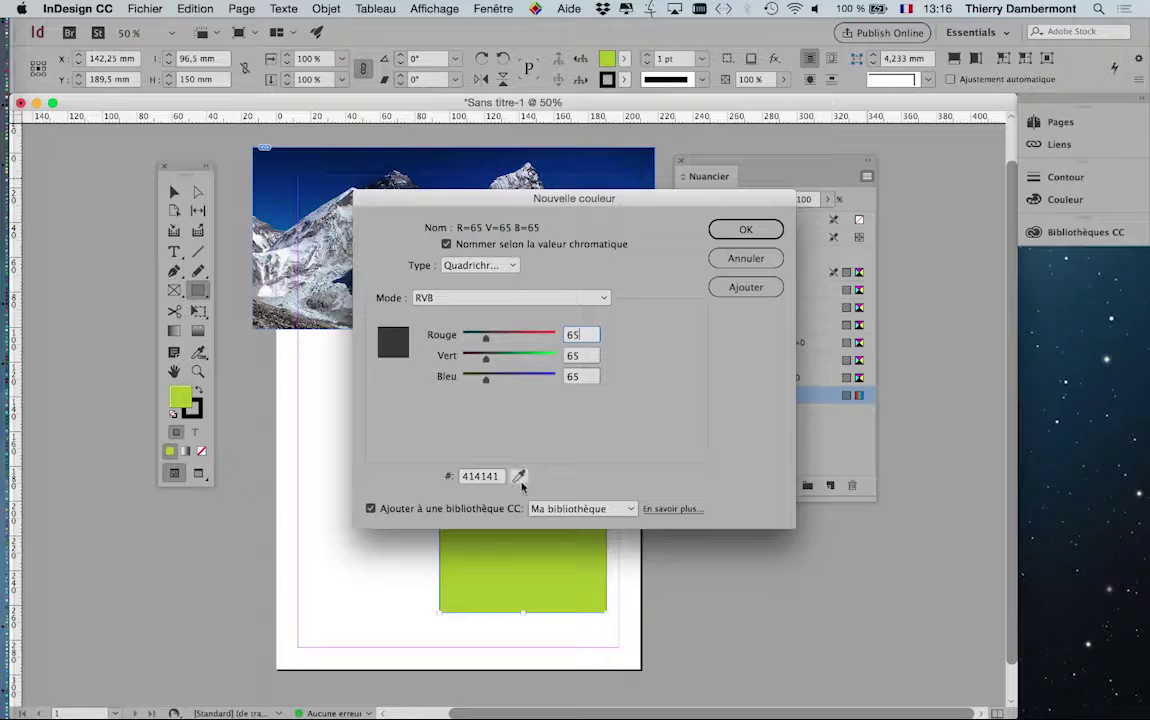
{"action": "left_click", "coordinate": [519, 476]}
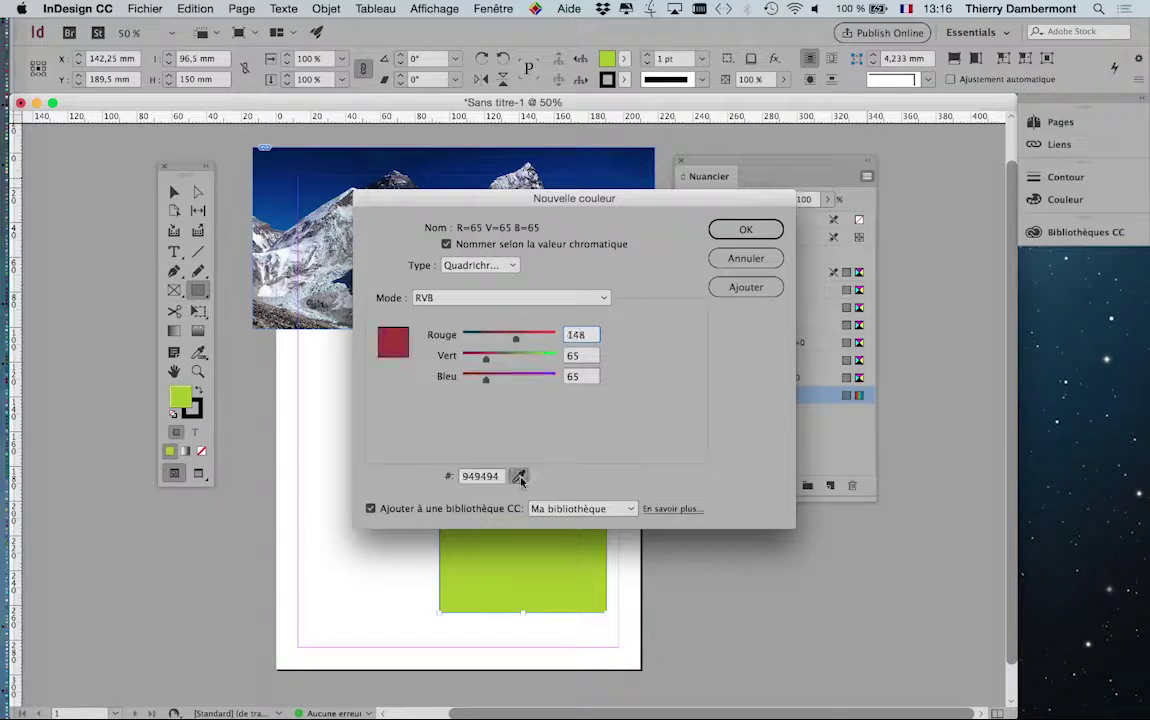
{"action": "left_click", "coordinate": [337, 237]}
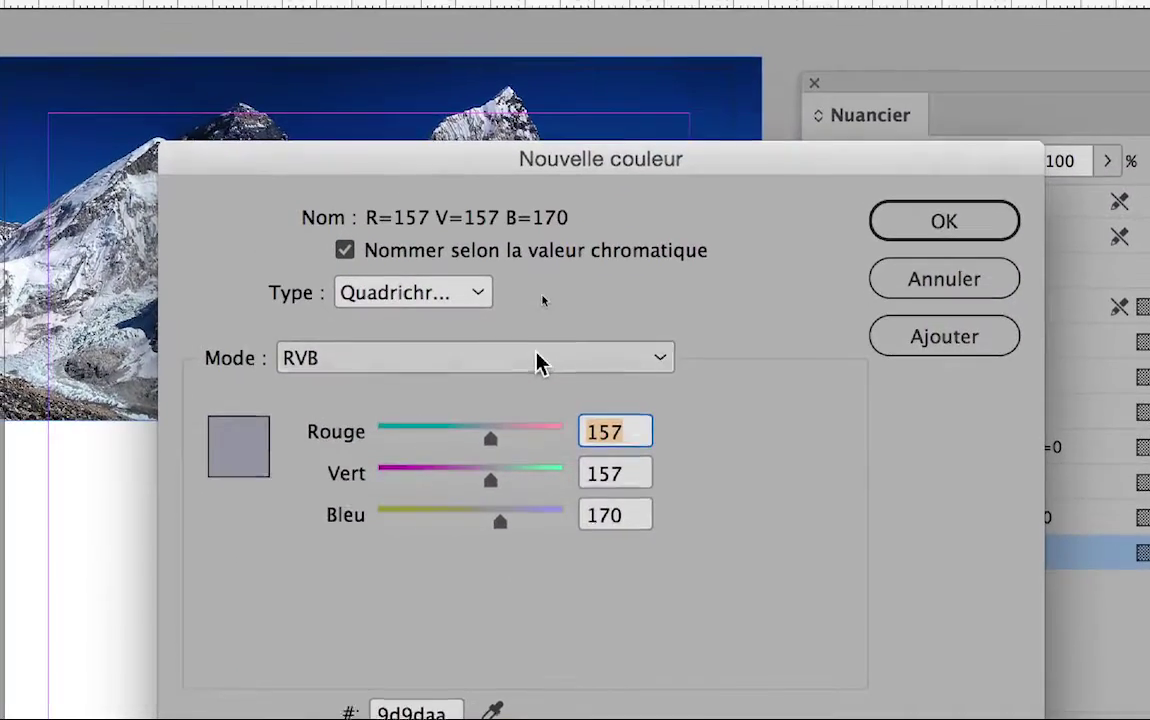
Keep the grey swatch in RVB at 157/157/170, add it, and pick the Selection tool.
{"action": "left_click", "coordinate": [537, 342]}
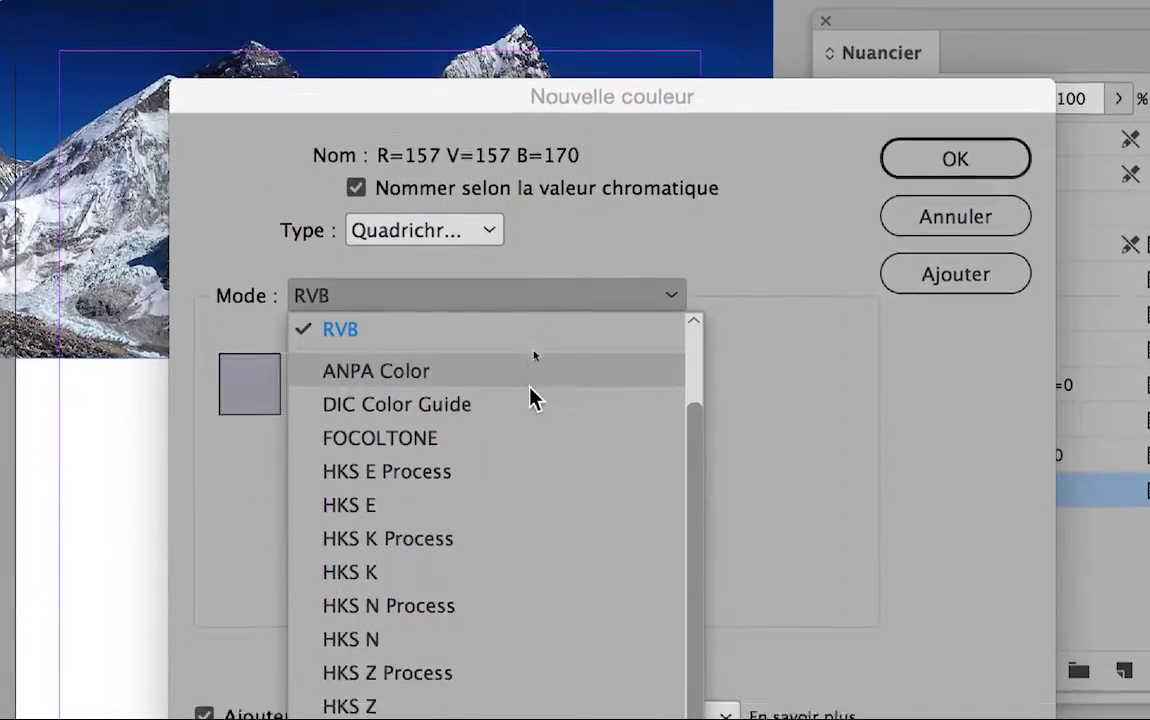
{"action": "scroll", "coordinate": [530, 410], "scroll_direction": "up", "scroll_amount": 3}
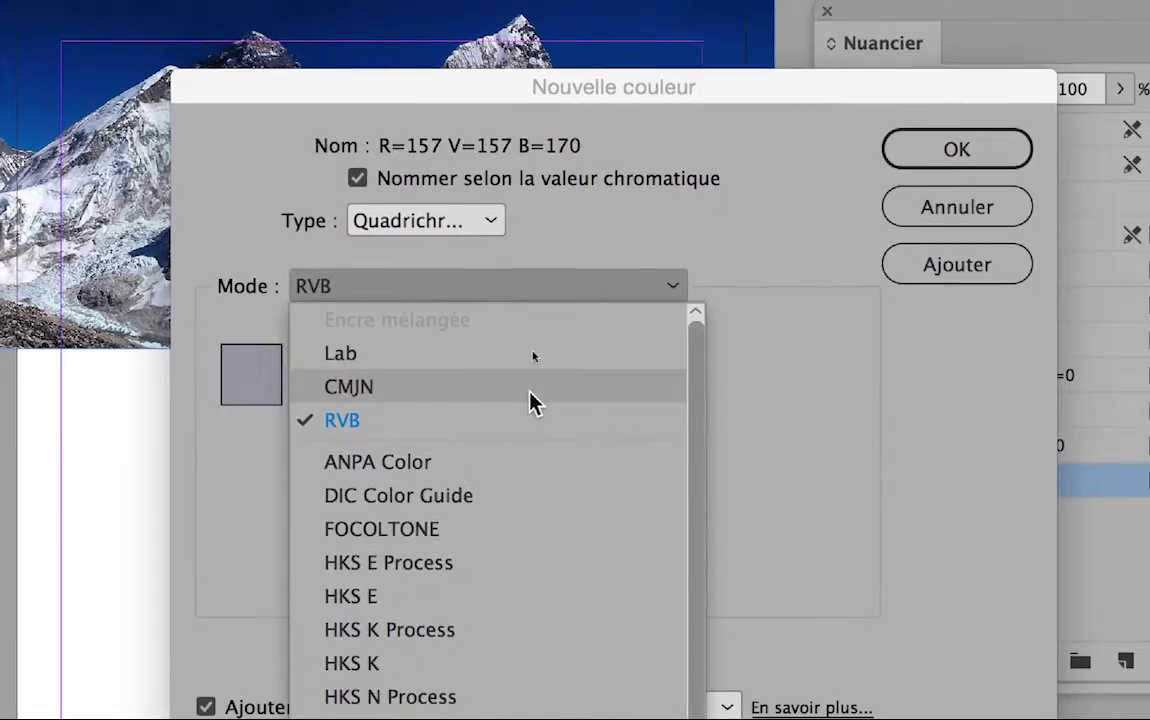
{"action": "left_click", "coordinate": [533, 365]}
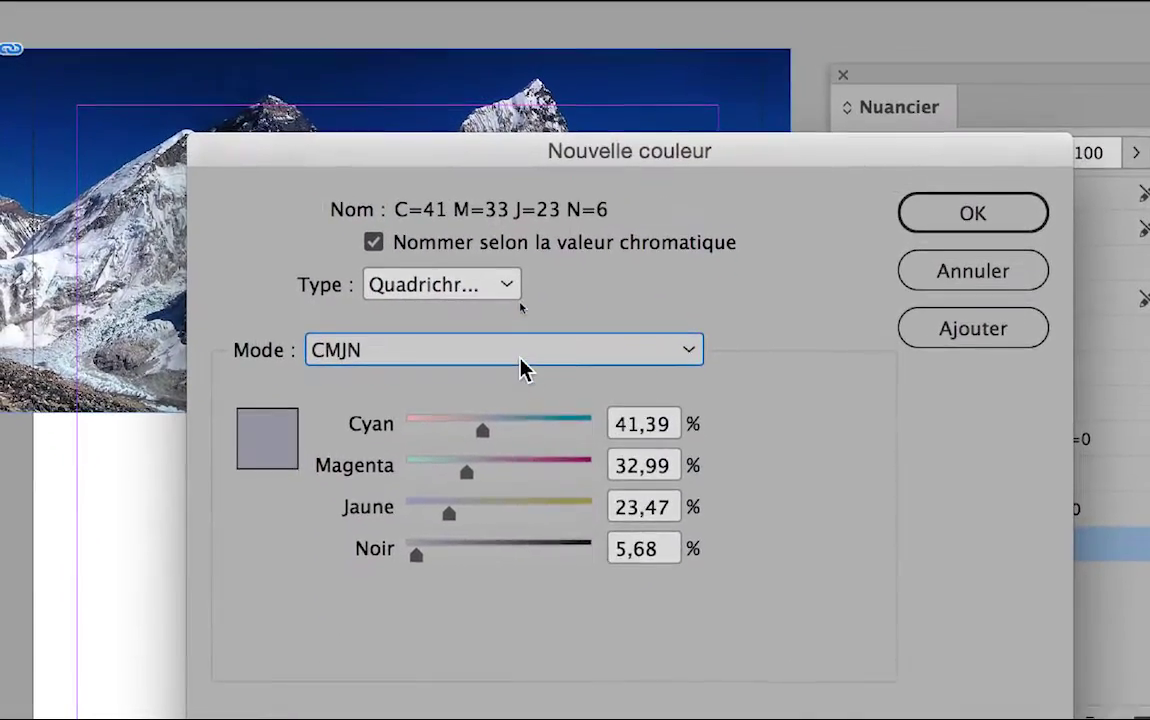
{"action": "left_click", "coordinate": [525, 365]}
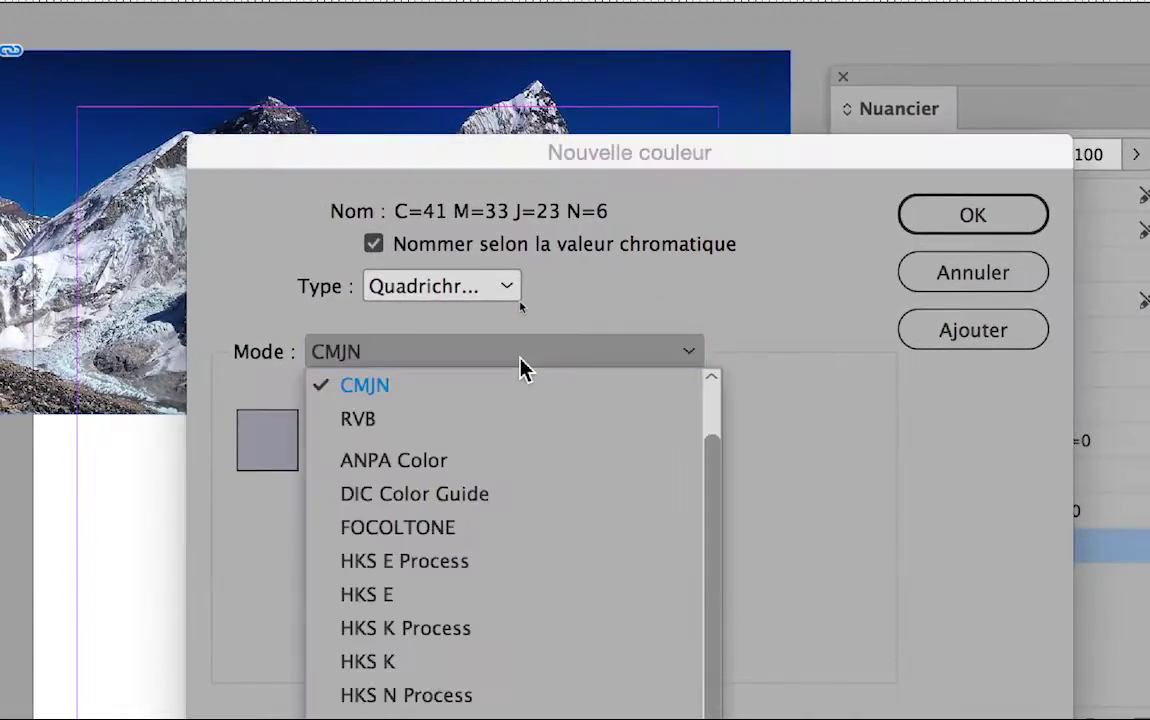
{"action": "left_click", "coordinate": [520, 418]}
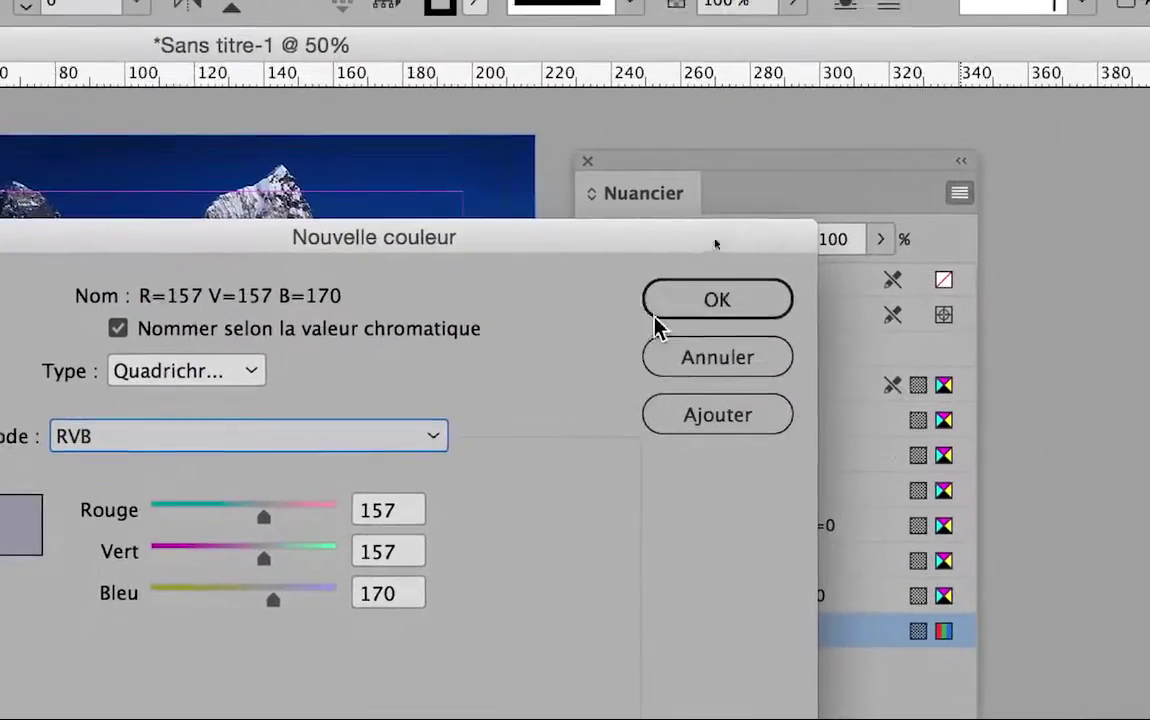
{"action": "left_click", "coordinate": [800, 168]}
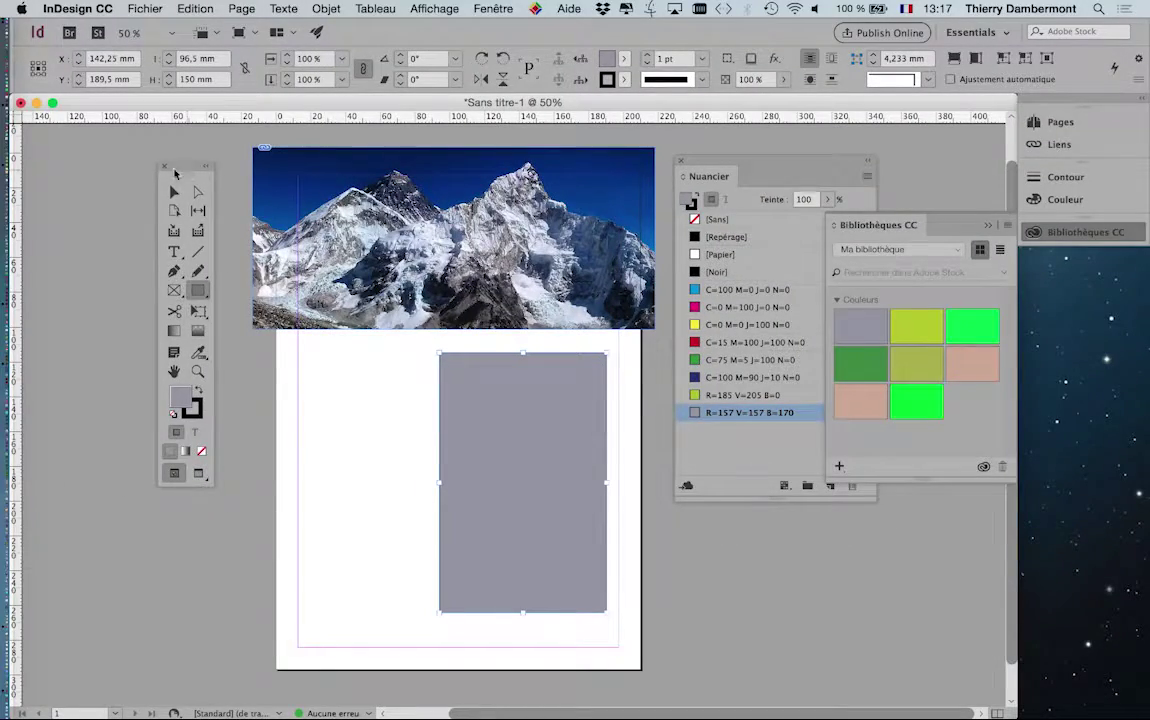
{"action": "left_click_drag", "start_coordinate": [171, 169], "coordinate": [87, 164]}
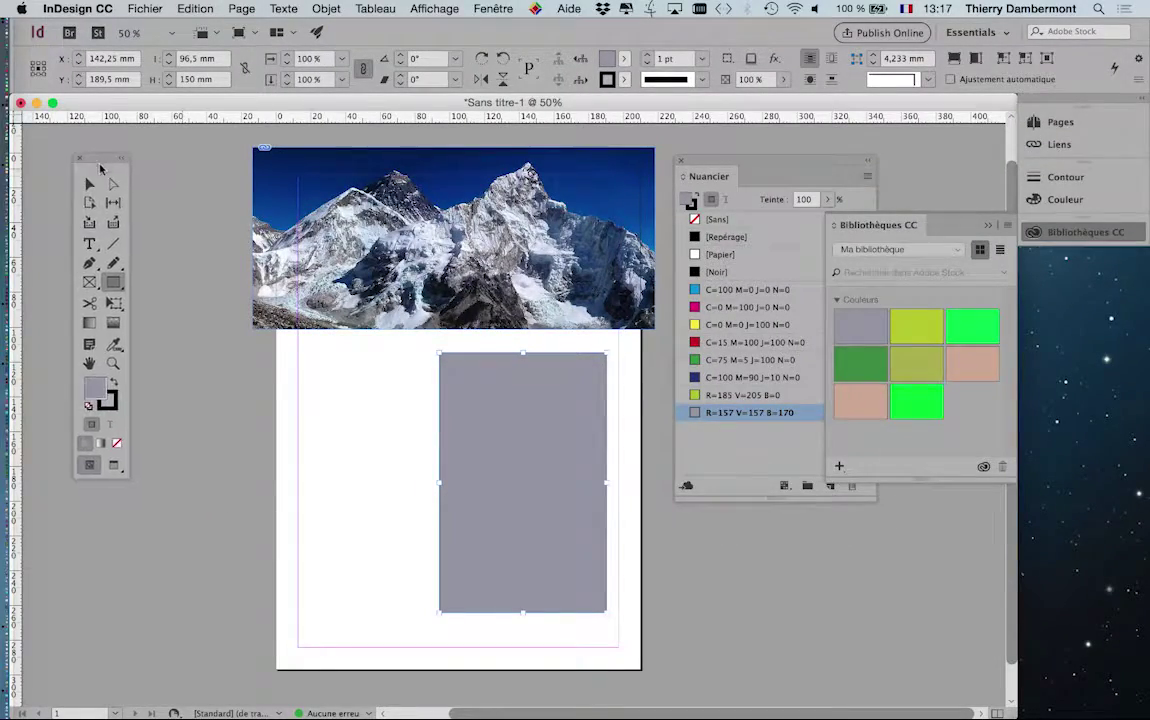
{"action": "left_click", "coordinate": [89, 184]}
{"action": "left_click", "coordinate": [178, 255]}
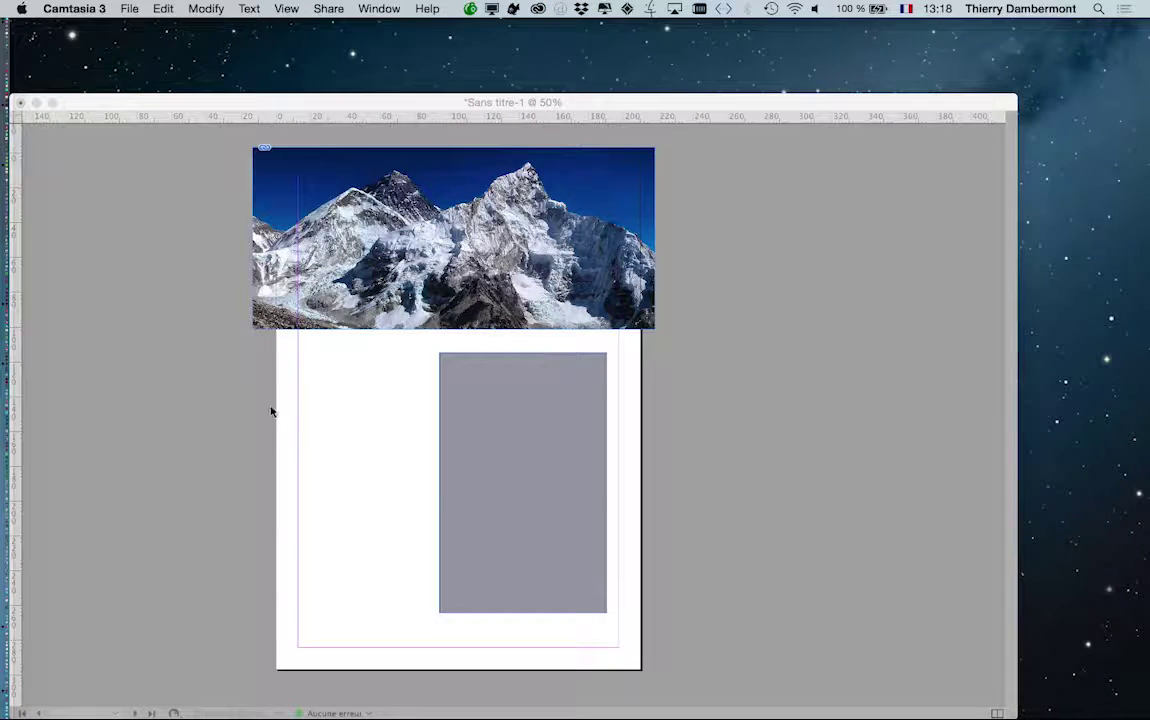
Use Enregistrer sous to save the layout as mise-en-page-01.indd in AI nov 2017 PARTIE 2.
{"action": "left_click", "coordinate": [266, 408]}
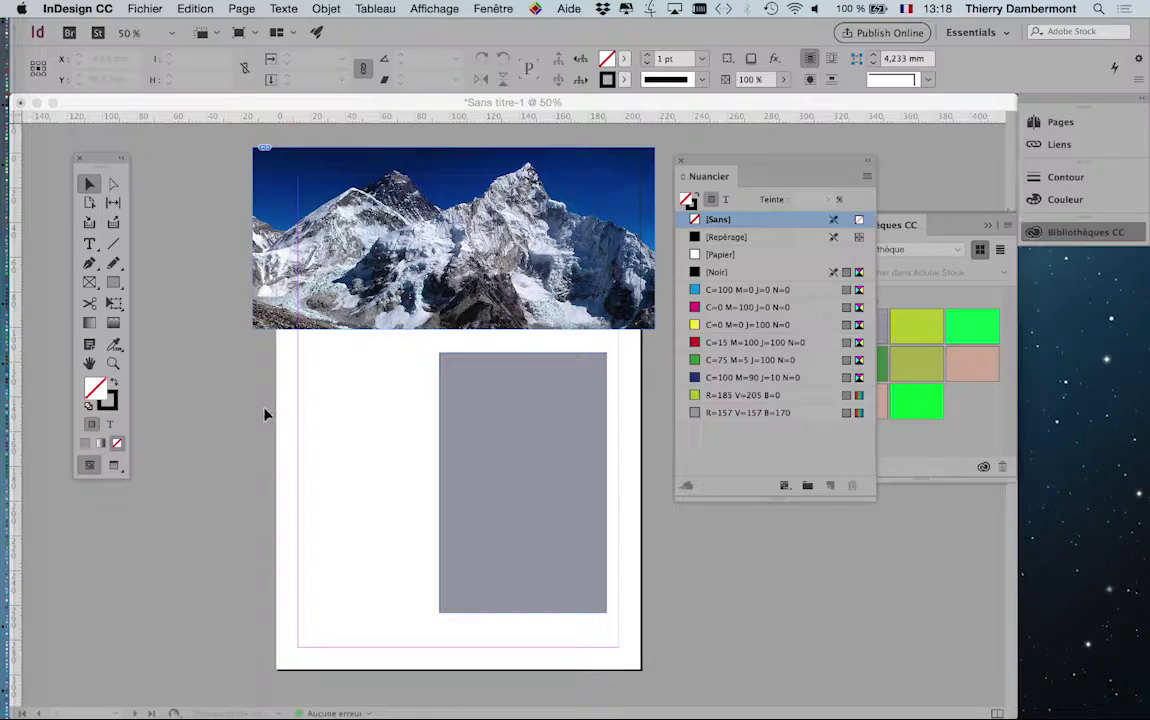
{"action": "left_click", "coordinate": [145, 8]}
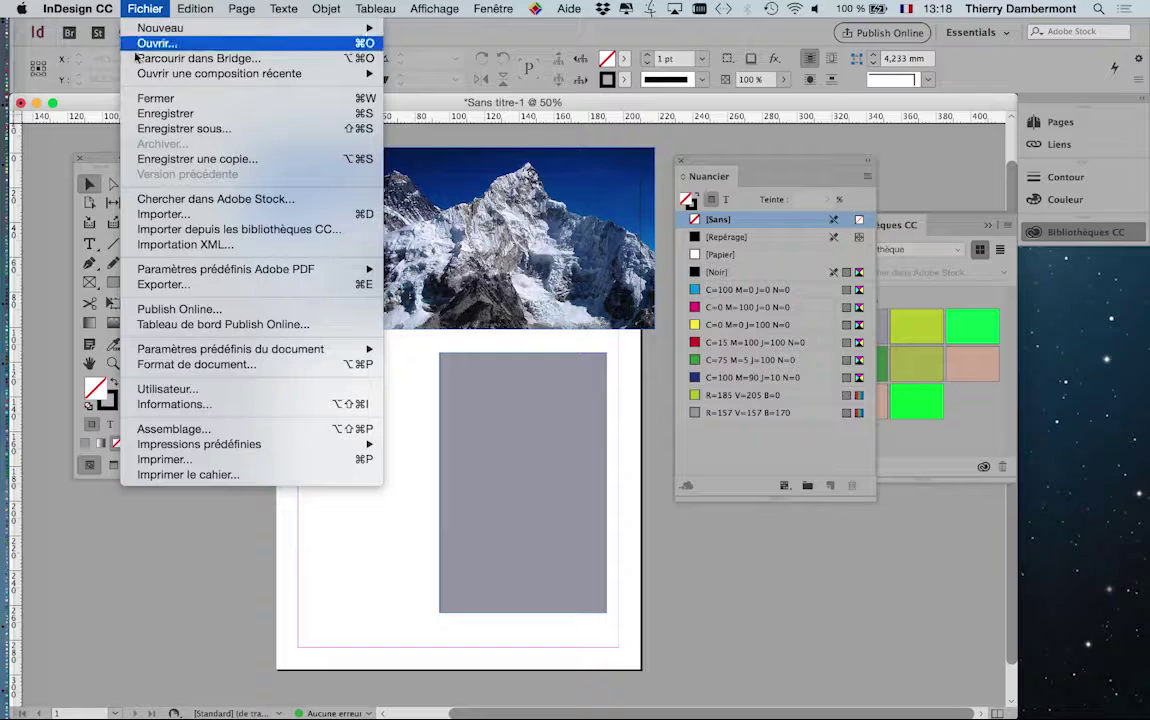
{"action": "left_click", "coordinate": [181, 131]}
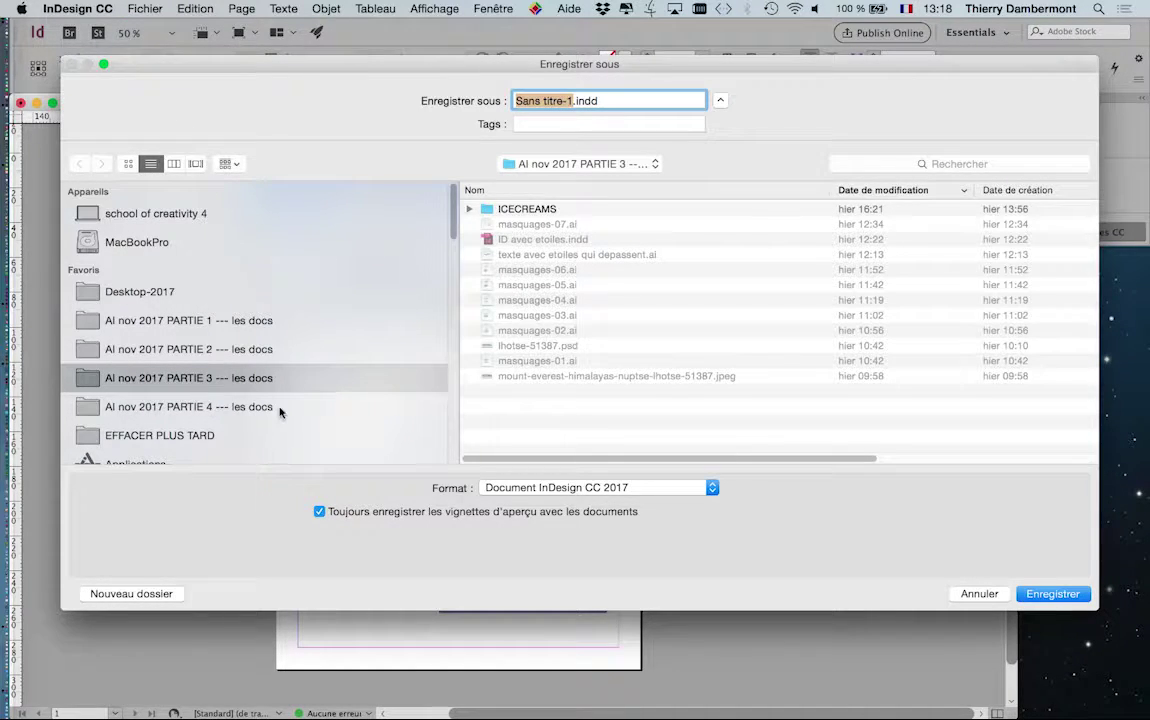
{"action": "left_click", "coordinate": [280, 350]}
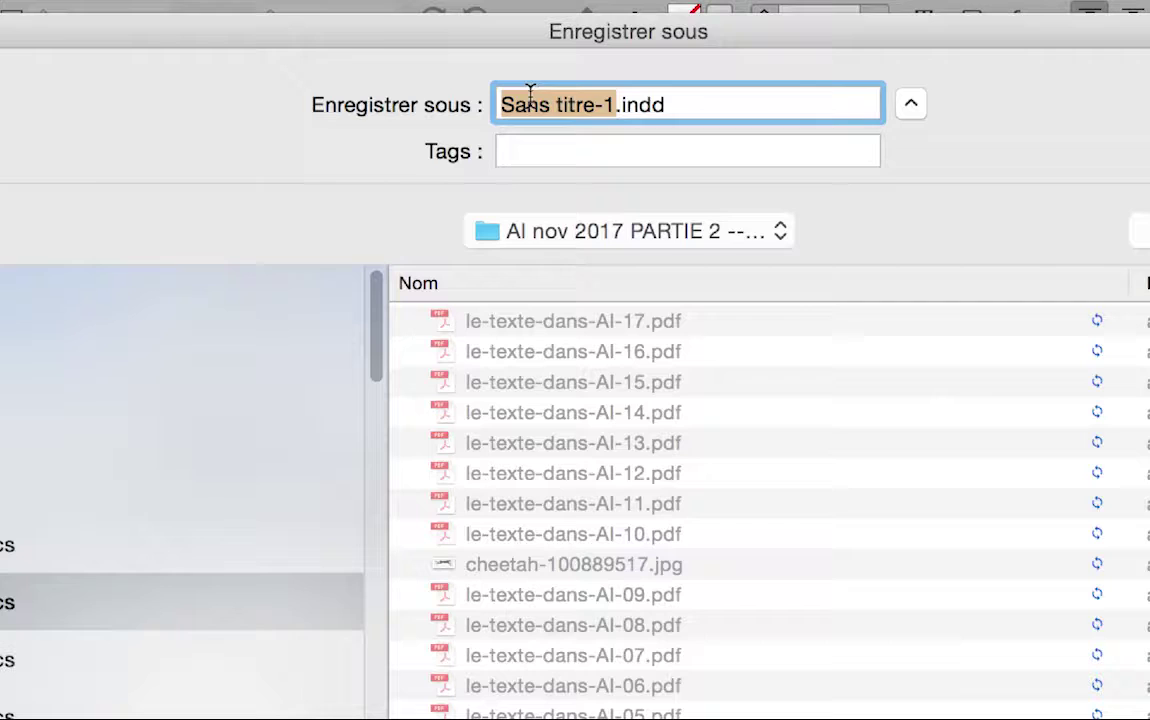
{"action": "type", "text": "mis"}
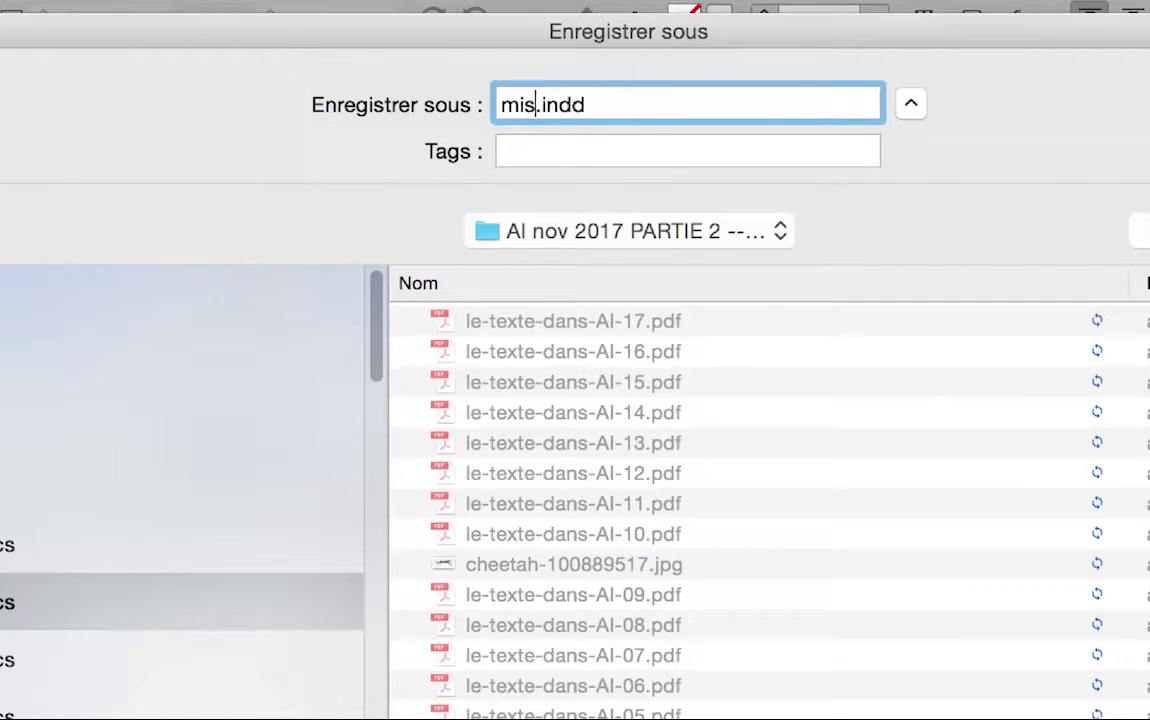
{"action": "type", "text": "e-en-"}
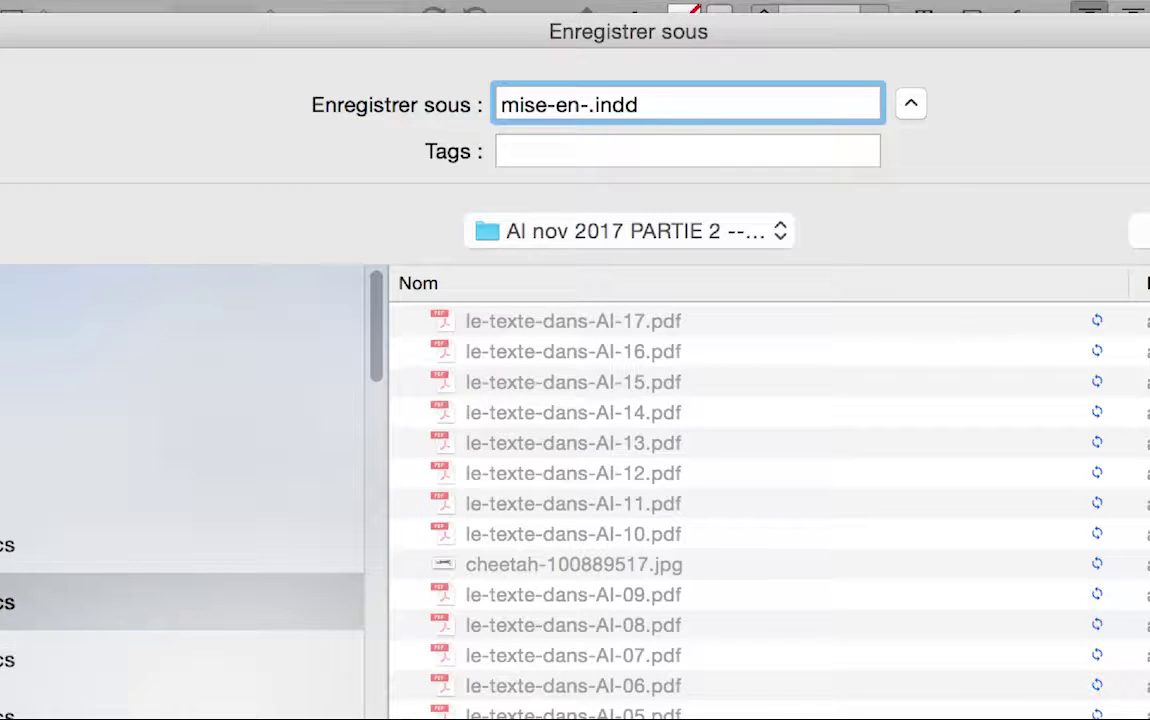
{"action": "type", "text": "page-01"}
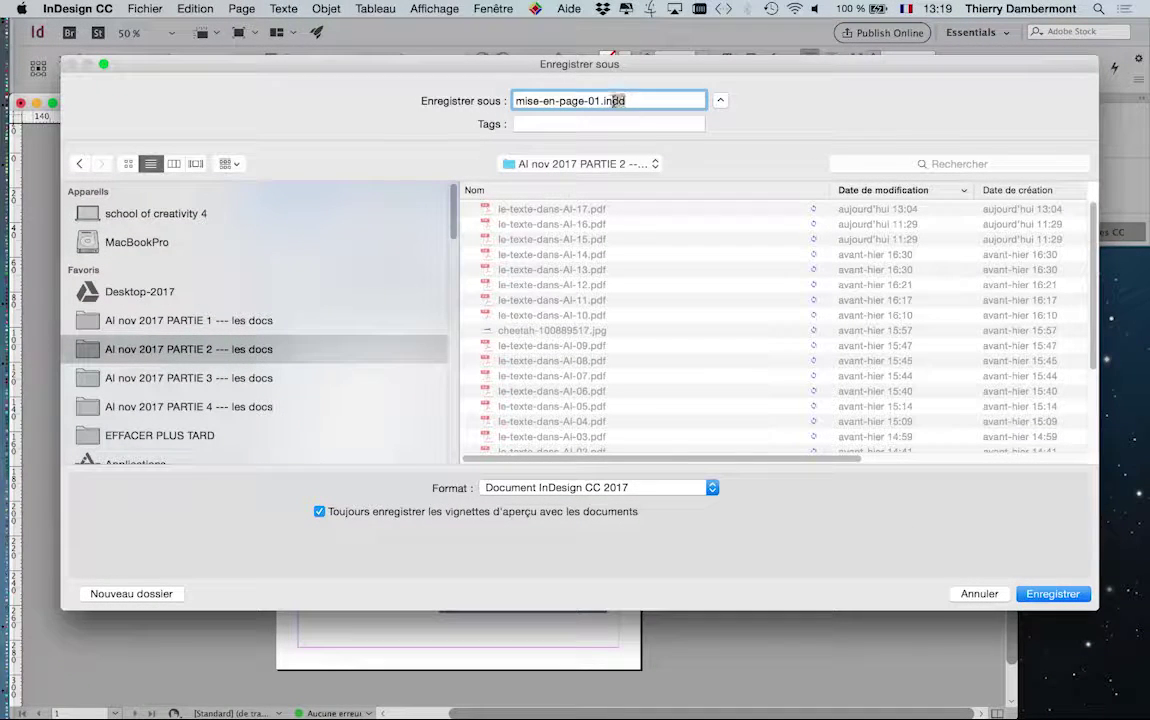
{"action": "left_click_drag", "start_coordinate": [601, 101], "coordinate": [641, 104]}
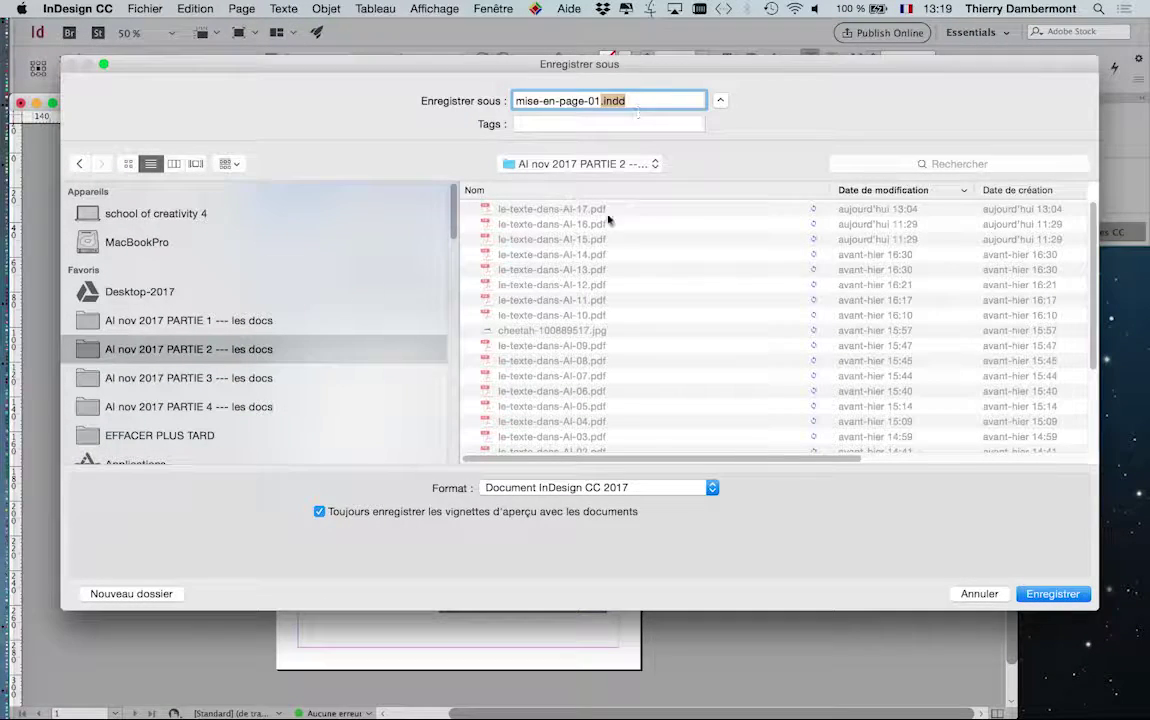
{"action": "left_click", "coordinate": [1053, 594]}
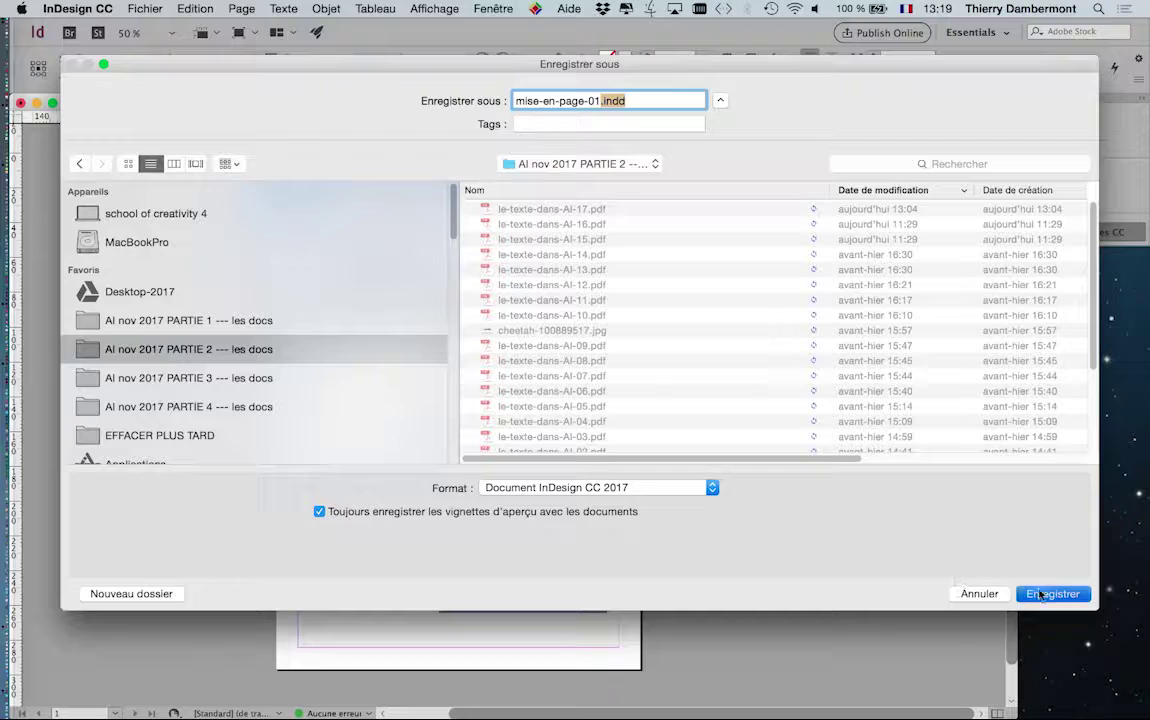